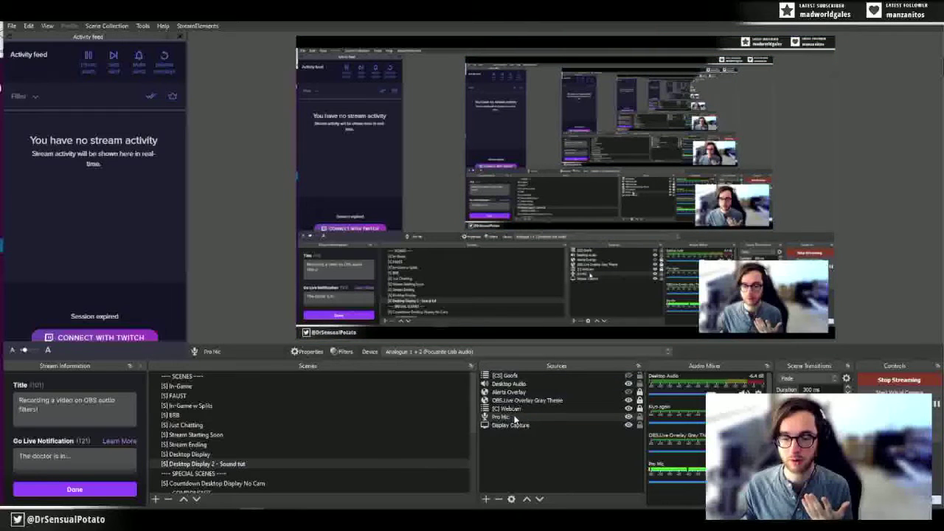
Open the filters of the Pro Mic source and remove the existing Limiter filter
{"action": "right_click", "coordinate": [515, 419]}
{"action": "left_click", "coordinate": [533, 403]}
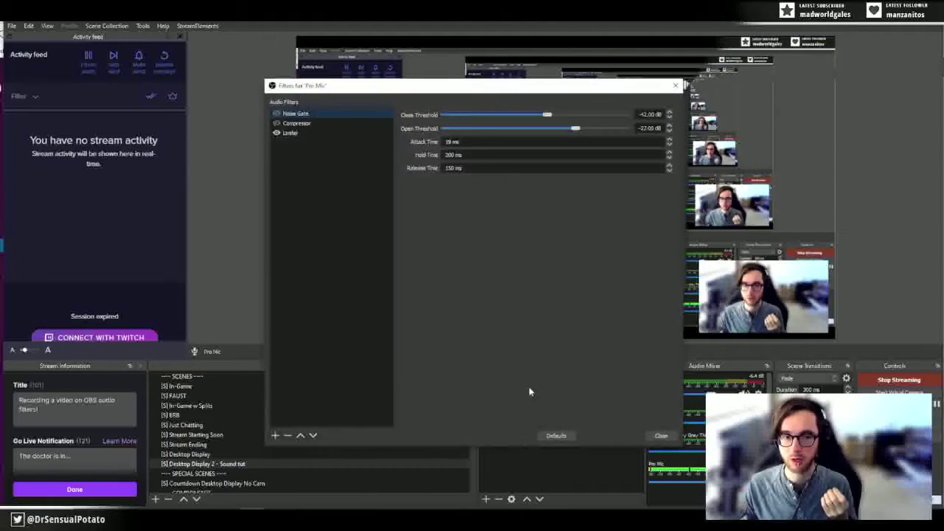
{"action": "left_click", "coordinate": [294, 132]}
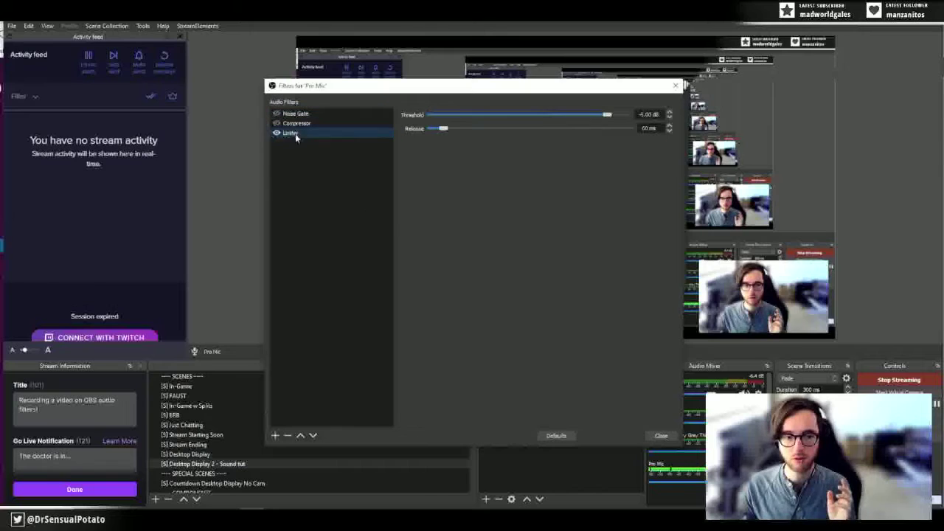
{"action": "left_click", "coordinate": [291, 436]}
{"action": "left_click", "coordinate": [507, 281]}
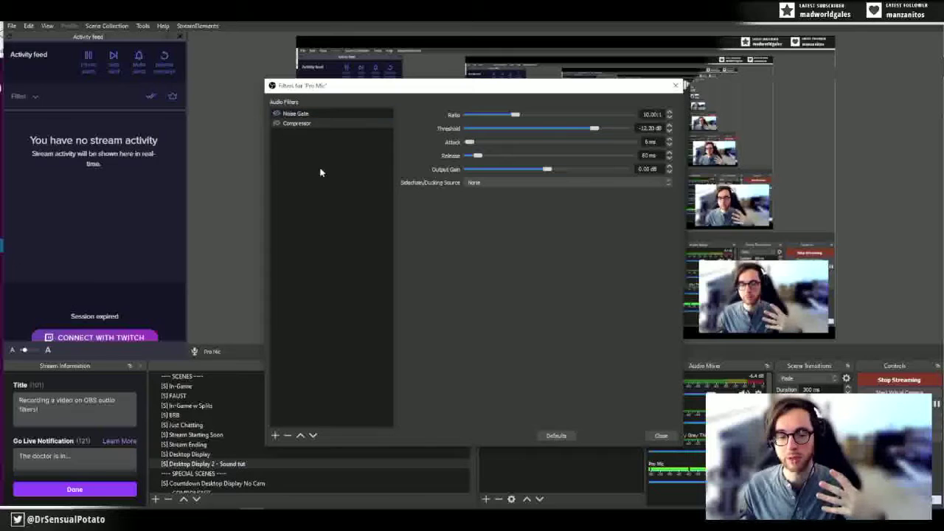
Try out a Gain filter on the microphone at about -12 dB and 2 dB, and remove the filter
{"action": "left_click", "coordinate": [275, 436]}
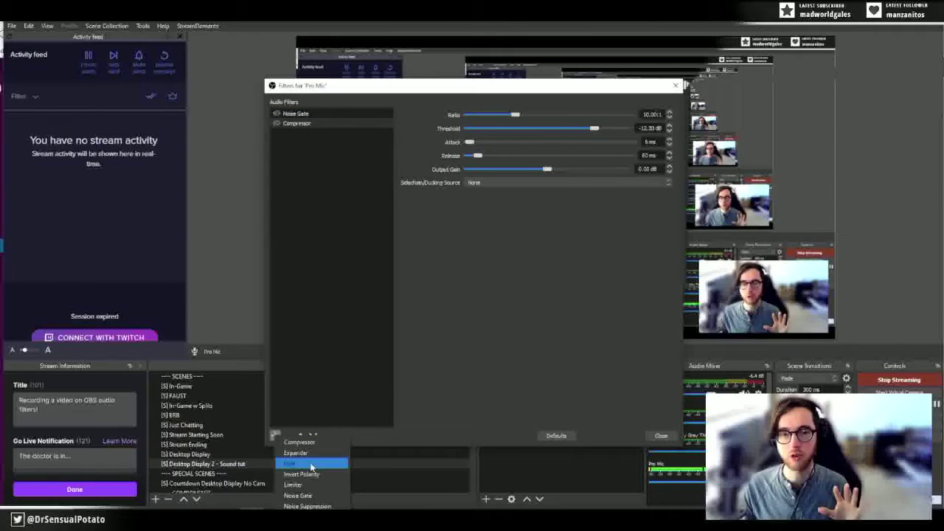
{"action": "left_click", "coordinate": [312, 464]}
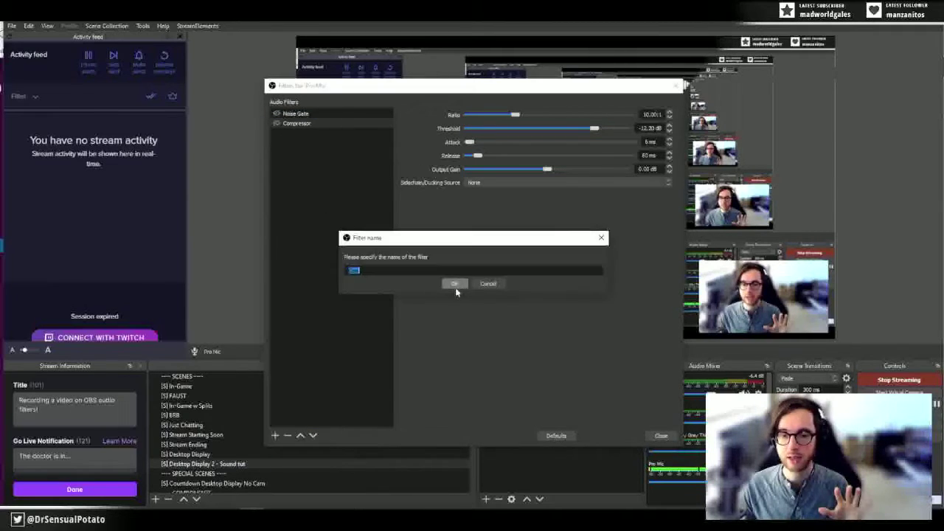
{"action": "left_click", "coordinate": [455, 285]}
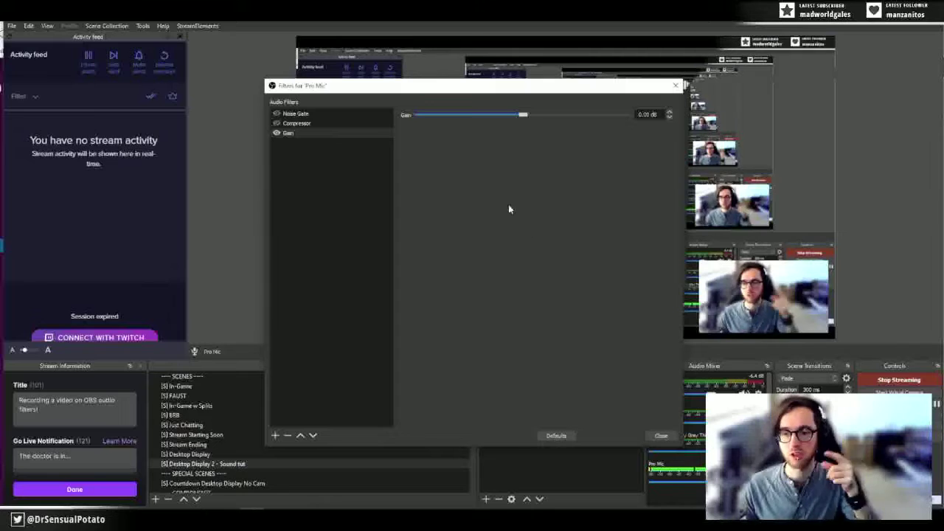
{"action": "left_click_drag", "start_coordinate": [522, 116], "coordinate": [480, 119]}
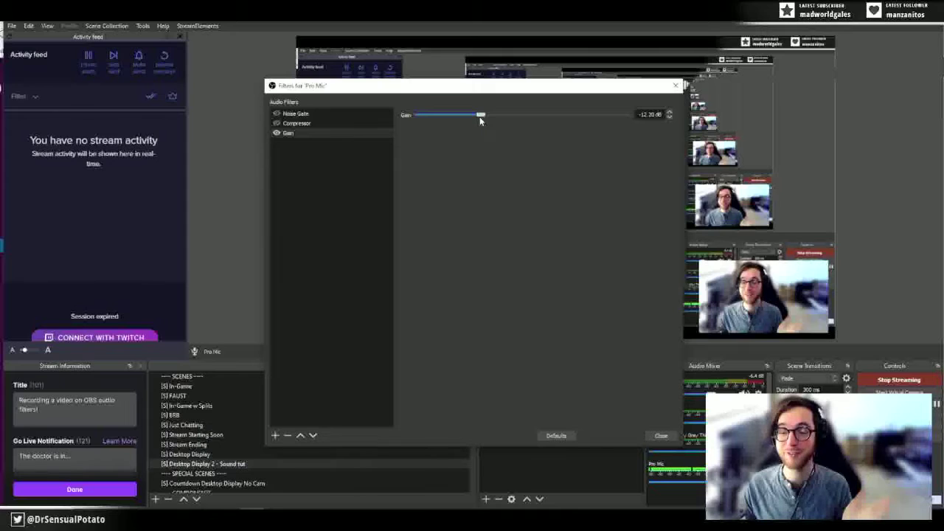
{"action": "left_click_drag", "start_coordinate": [480, 118], "coordinate": [530, 117]}
{"action": "left_click", "coordinate": [288, 435]}
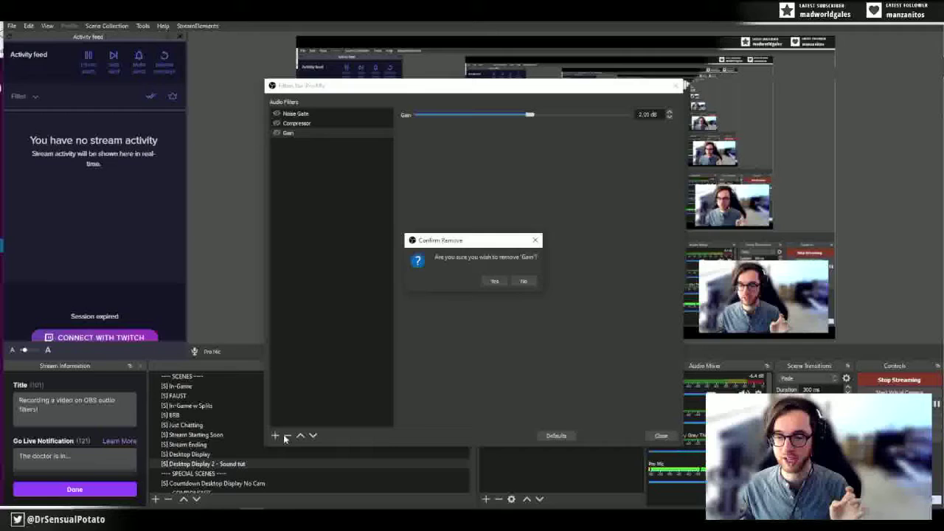
{"action": "left_click", "coordinate": [497, 282]}
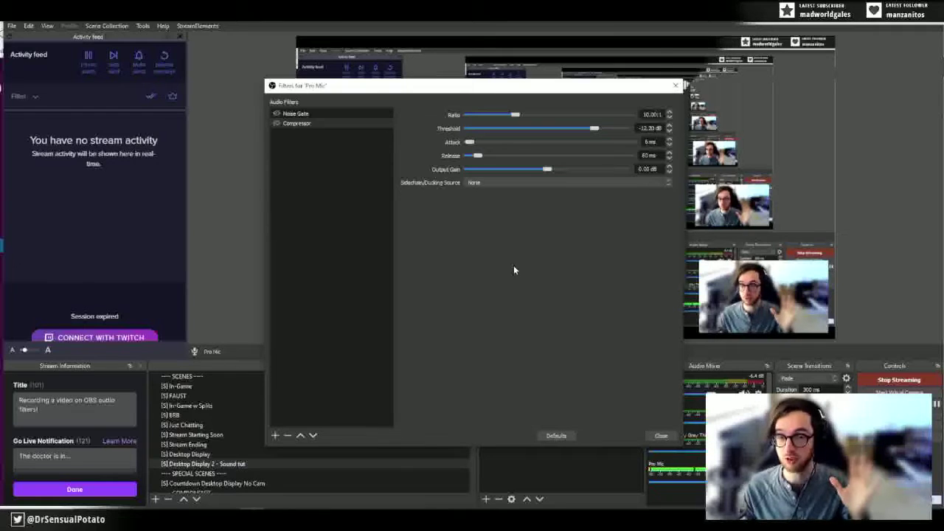
Add a Limiter filter to the Pro Mic source, keeping the default filter name
{"action": "left_click", "coordinate": [275, 435]}
{"action": "left_click", "coordinate": [311, 402]}
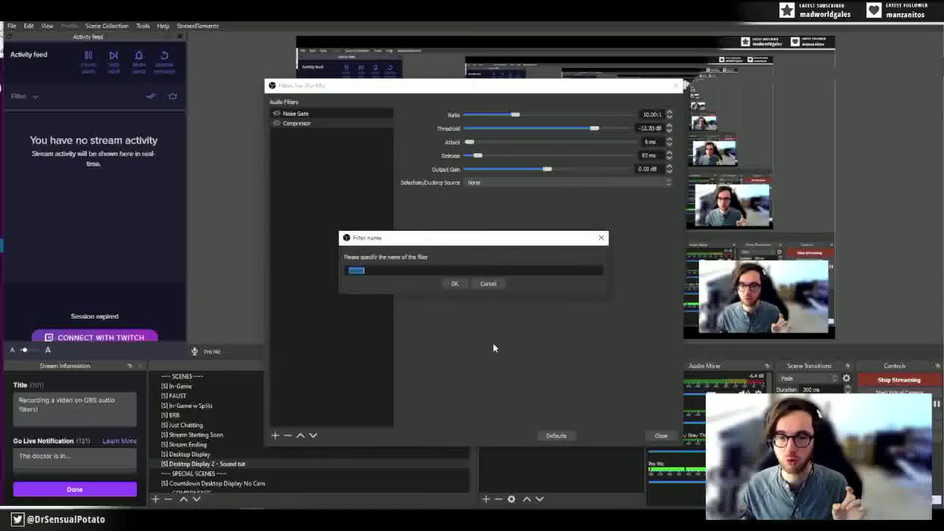
{"action": "left_click", "coordinate": [465, 287]}
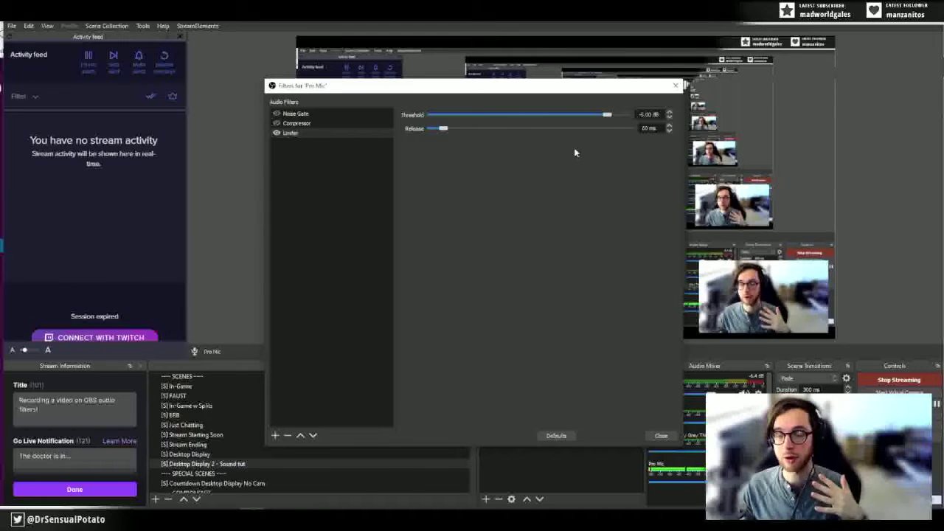
Try Limiter thresholds between about -27 dB and 0 dB, ending near -6.3 dB, and raise the release to about 128 ms
{"action": "left_click_drag", "start_coordinate": [611, 116], "coordinate": [542, 122]}
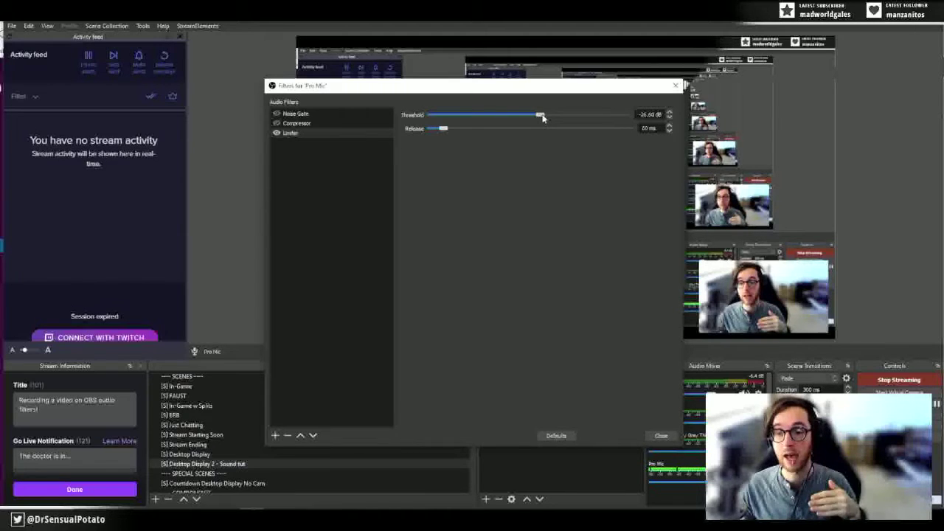
{"action": "left_click_drag", "start_coordinate": [542, 118], "coordinate": [577, 117]}
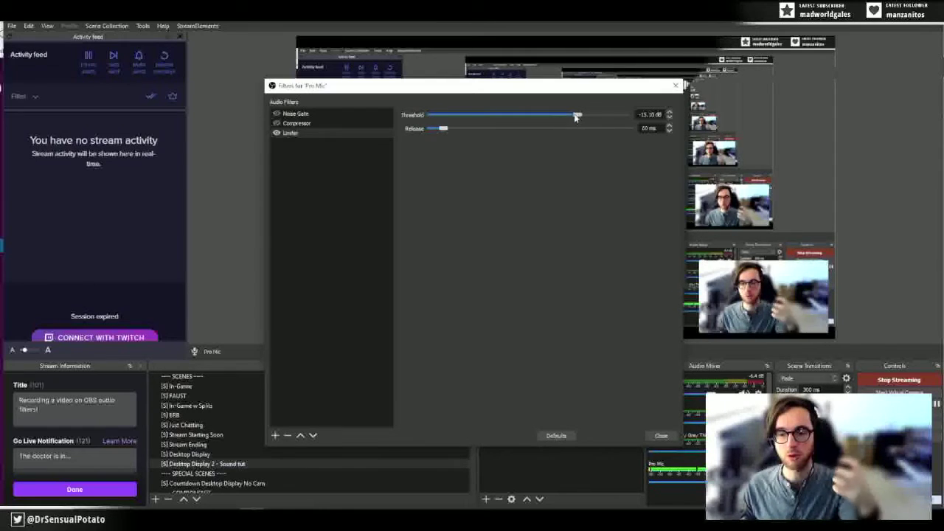
{"action": "left_click_drag", "start_coordinate": [575, 116], "coordinate": [608, 118]}
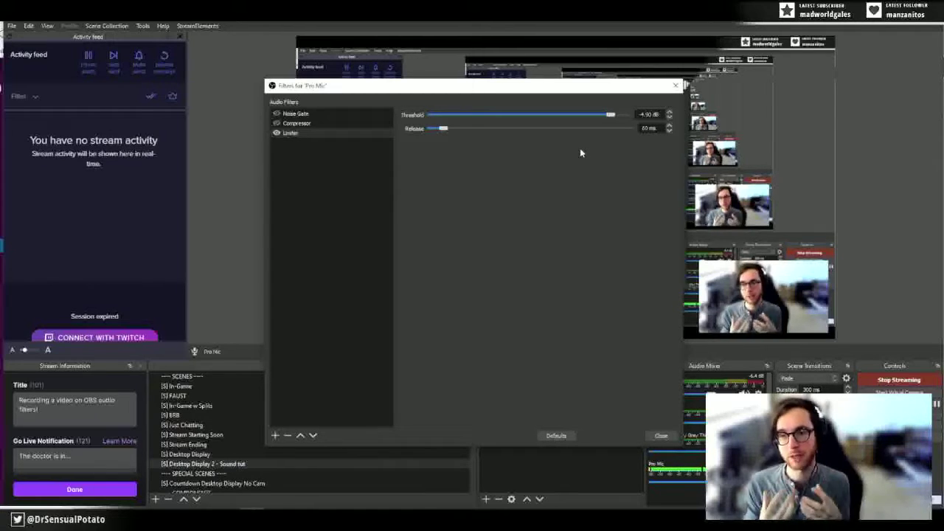
{"action": "left_click_drag", "start_coordinate": [611, 116], "coordinate": [629, 118]}
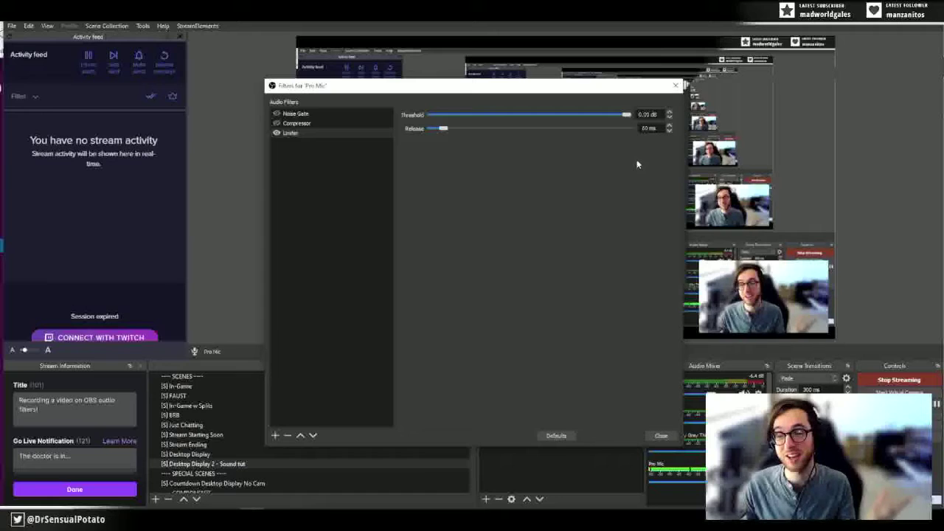
{"action": "left_click_drag", "start_coordinate": [626, 115], "coordinate": [607, 120]}
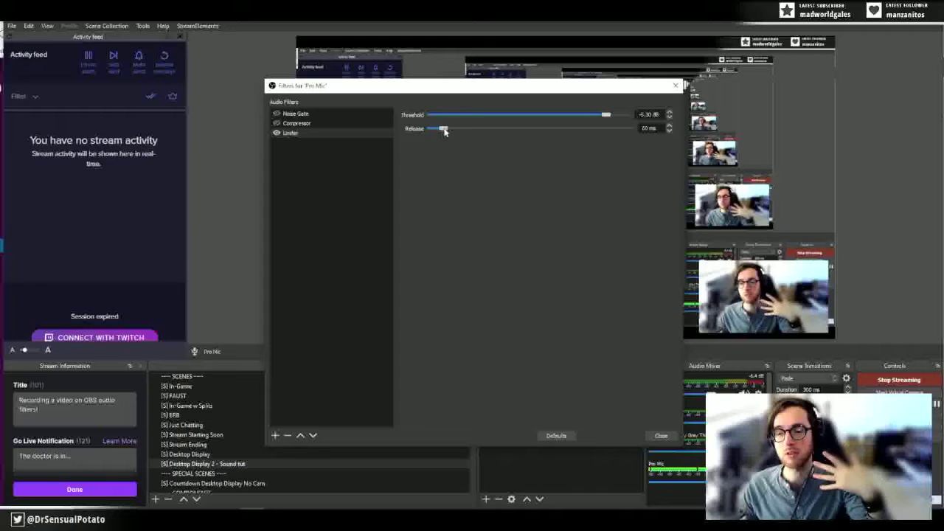
{"action": "mouse_move", "coordinate": [444, 131]}
{"action": "left_mouse_down"}
{"action": "mouse_move", "coordinate": [460, 131]}
{"action": "mouse_move", "coordinate": [442, 131]}
{"action": "left_mouse_up"}
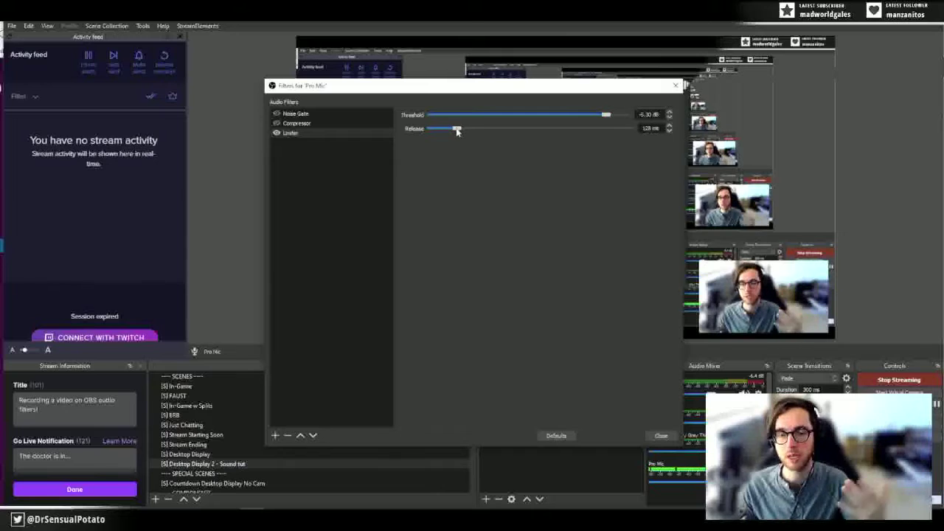
Try out an Invert Polarity filter on the microphone under its default name, and remove the filter
{"action": "left_click", "coordinate": [274, 435]}
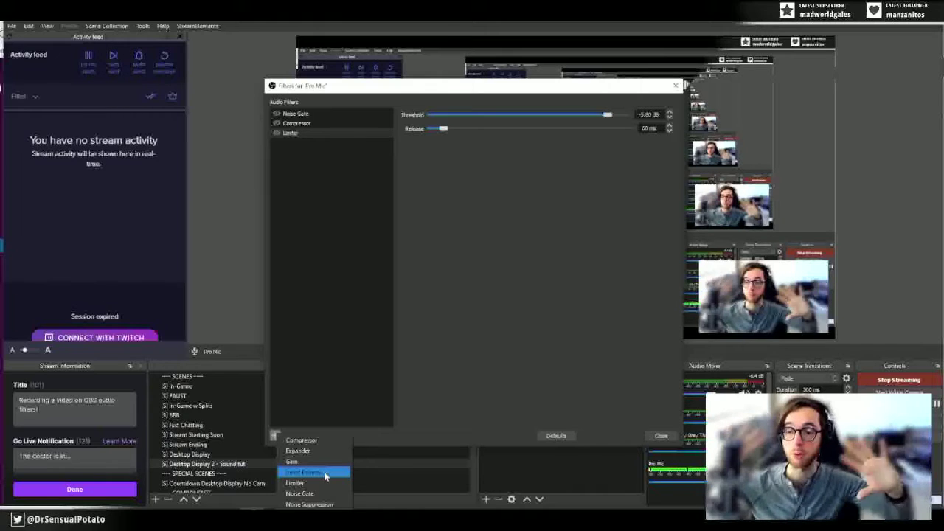
{"action": "left_click", "coordinate": [325, 473]}
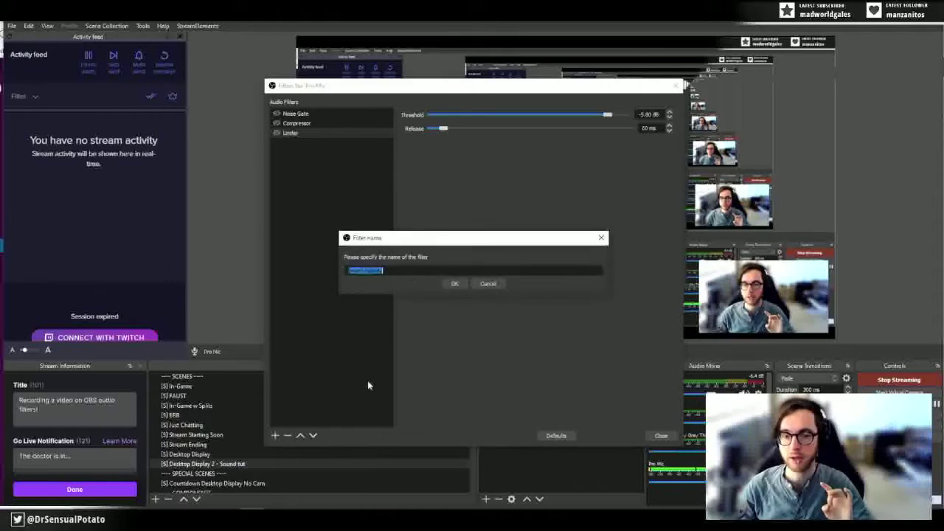
{"action": "left_click", "coordinate": [453, 284]}
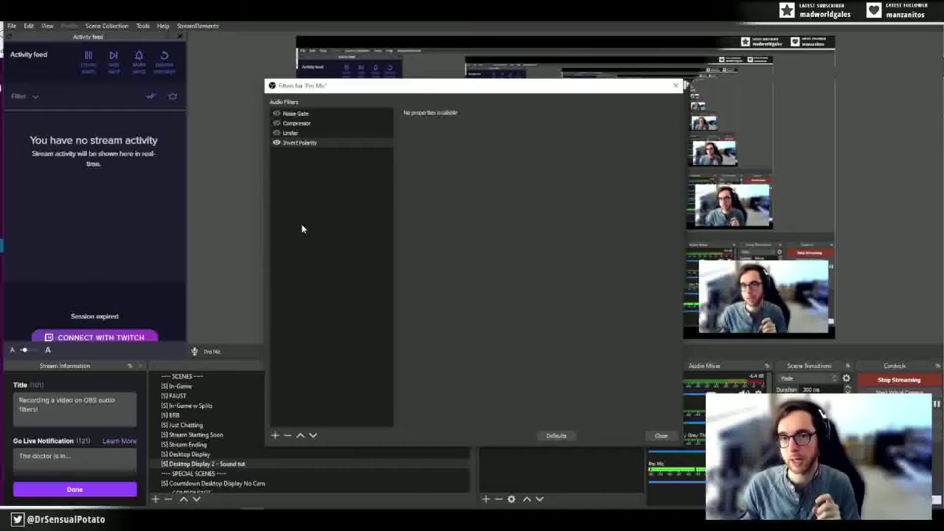
{"action": "left_click", "coordinate": [287, 435]}
Display the Noise Gate filter's settings and toggle the filter off and on, leaving it enabled
{"action": "left_click", "coordinate": [275, 435]}
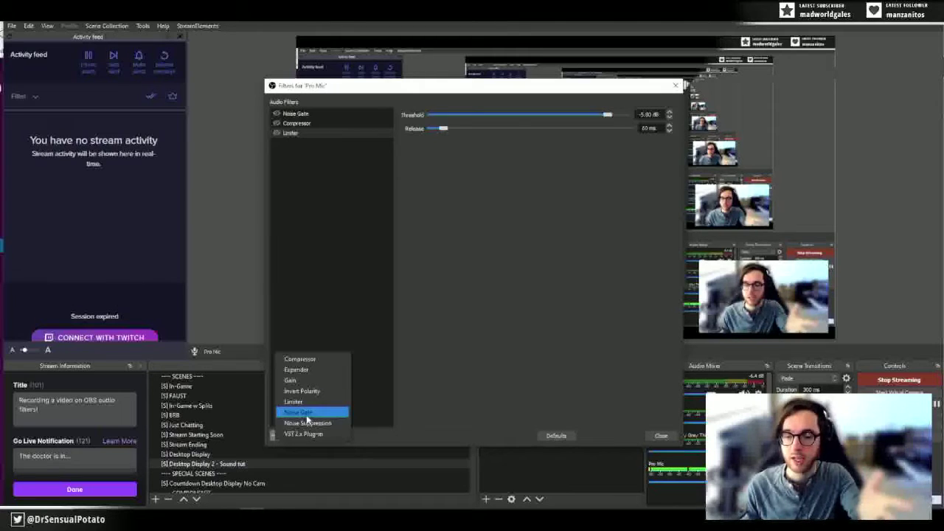
{"action": "left_click", "coordinate": [454, 339]}
{"action": "left_click", "coordinate": [310, 114]}
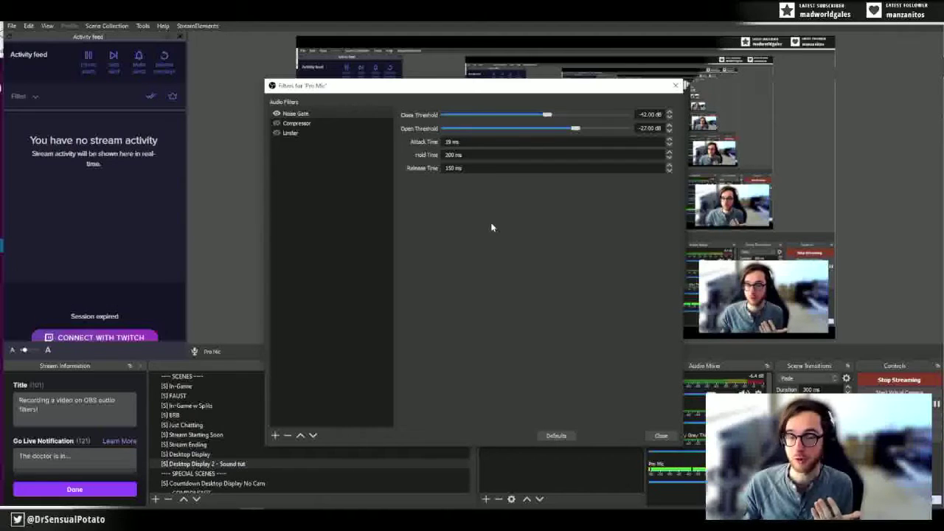
{"action": "left_click", "coordinate": [278, 114]}
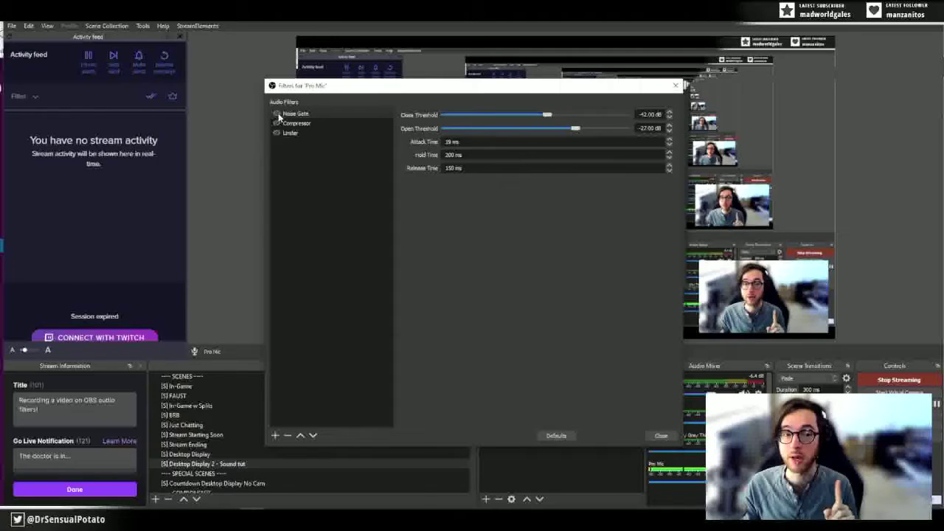
{"action": "left_click", "coordinate": [277, 115]}
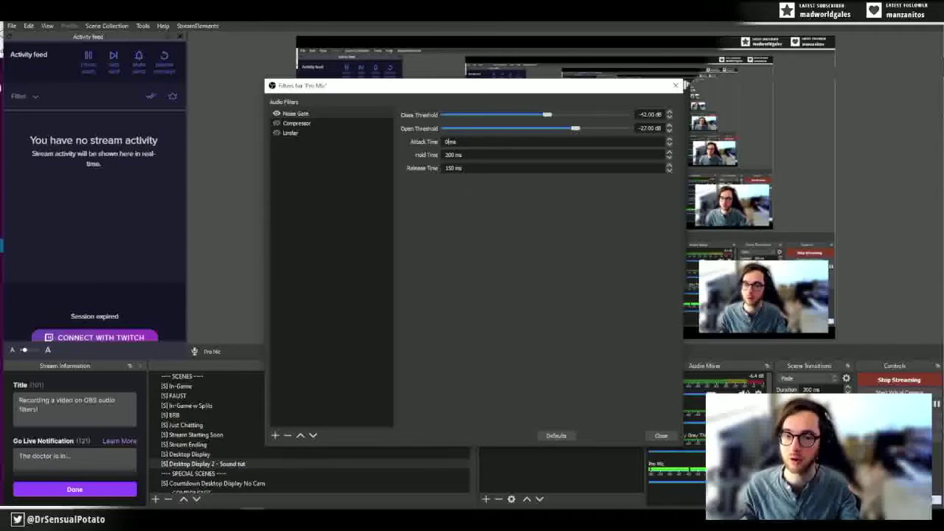
Try a Noise Gate attack time of 9 ms and set it back to 15 ms
{"action": "type", "text": "9"}
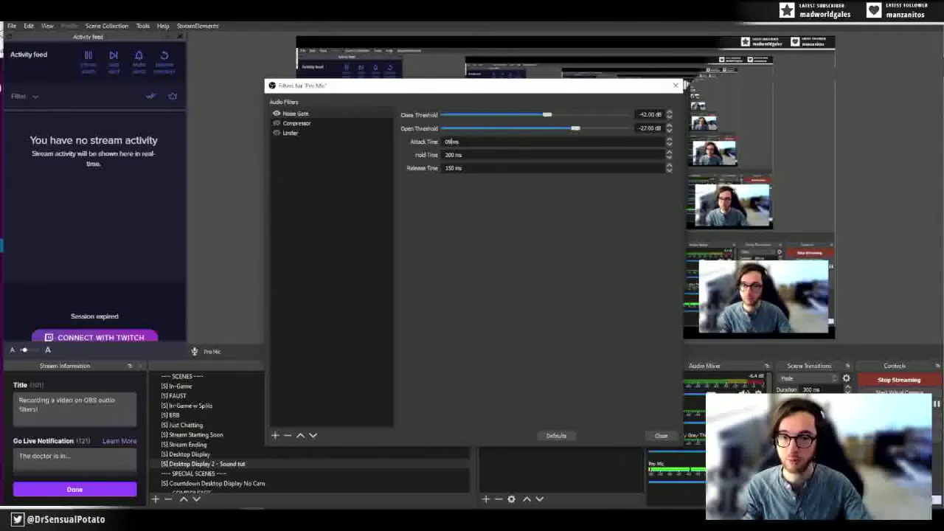
{"action": "key", "text": "BackSpace"}
{"action": "key", "text": "BackSpace"}
{"action": "type", "text": "15"}
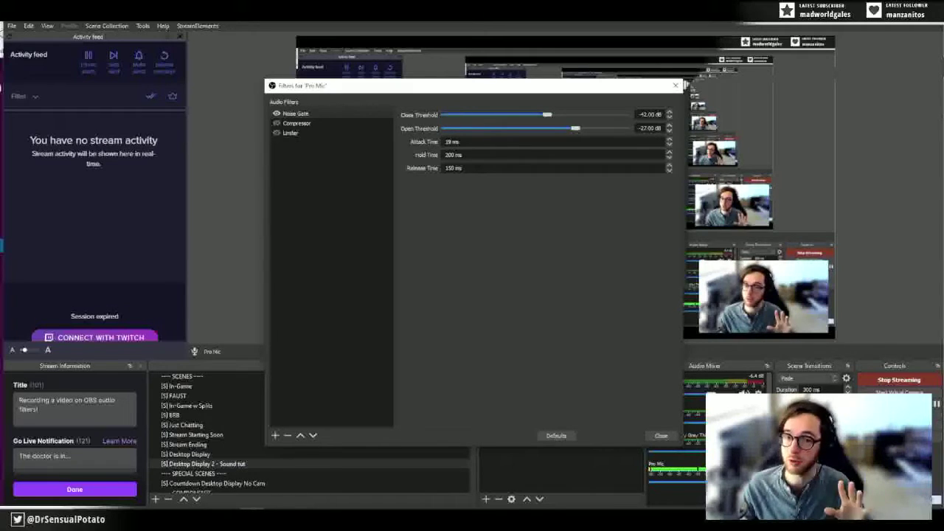
Try a Noise Gate release time of 0 ms and return it to 150 ms
{"action": "key", "text": "ctrl+a"}
{"action": "type", "text": "0"}
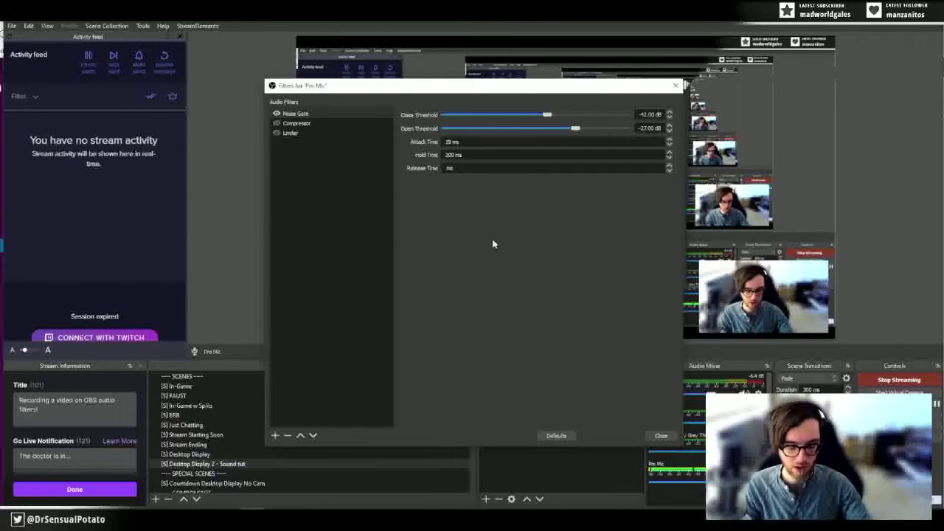
{"action": "type", "text": "150"}
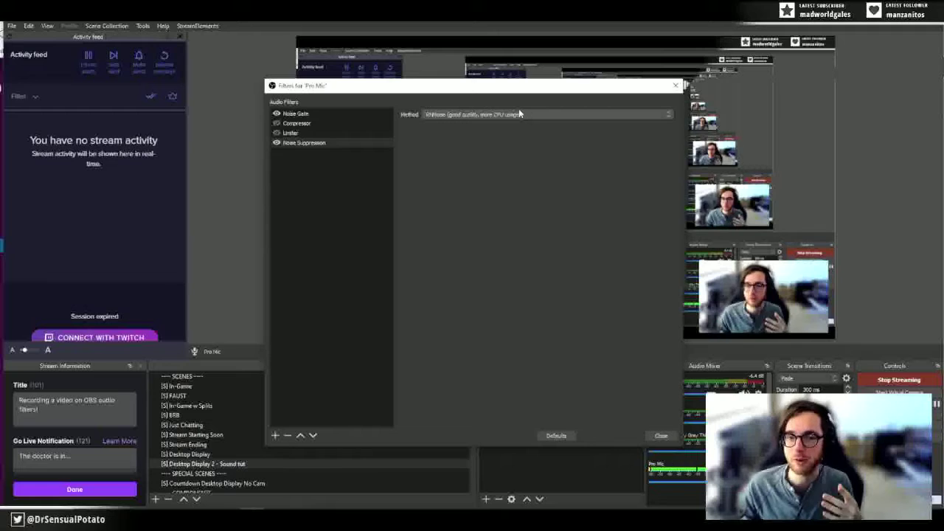
Try the RNNoise and Speex methods in the Noise Suppression filter, and remove the filter
{"action": "left_click", "coordinate": [514, 114]}
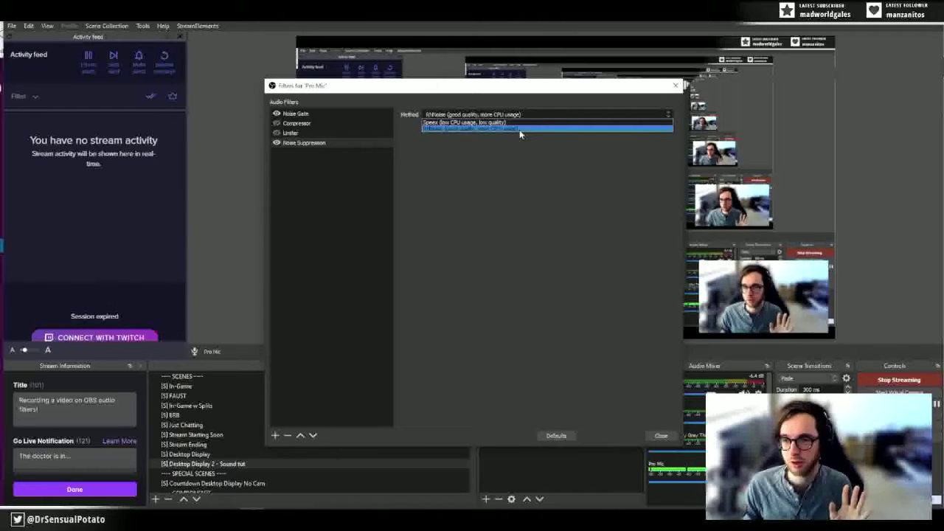
{"action": "left_click", "coordinate": [520, 129]}
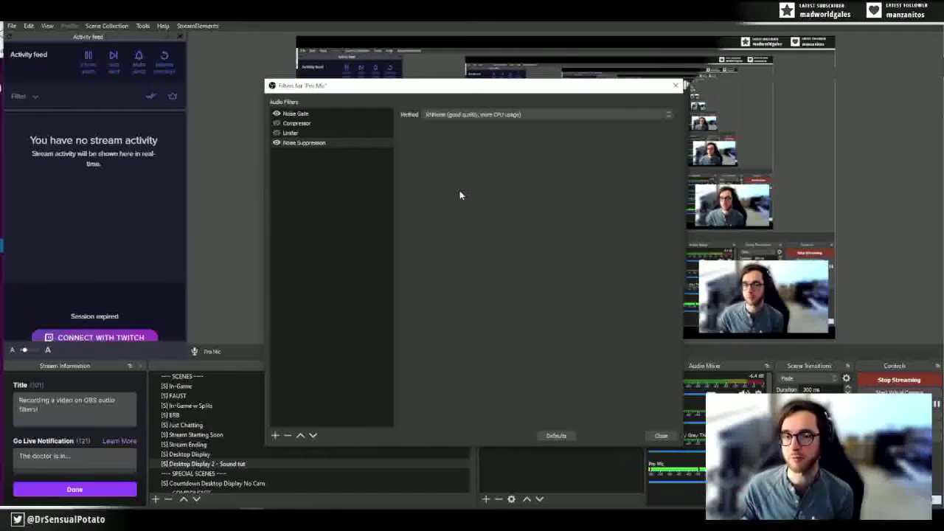
{"action": "left_click", "coordinate": [528, 116]}
{"action": "left_click", "coordinate": [509, 127]}
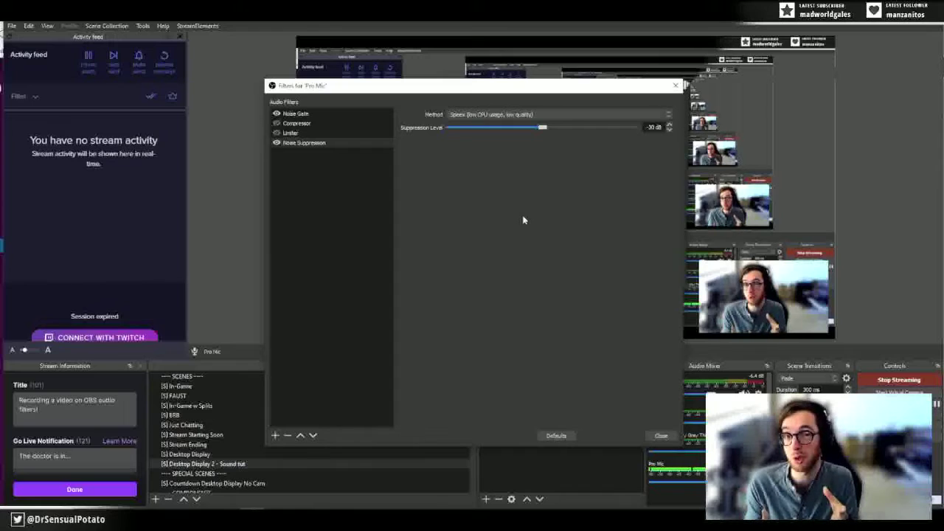
{"action": "left_click", "coordinate": [288, 436]}
{"action": "left_click", "coordinate": [512, 281]}
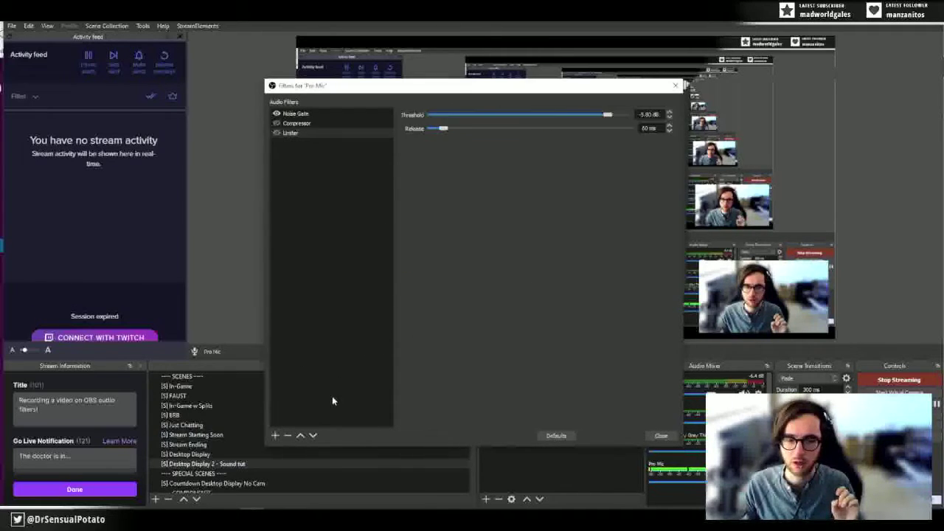
Select the existing Compressor filter and enable it, showing its settings
{"action": "left_click", "coordinate": [273, 436]}
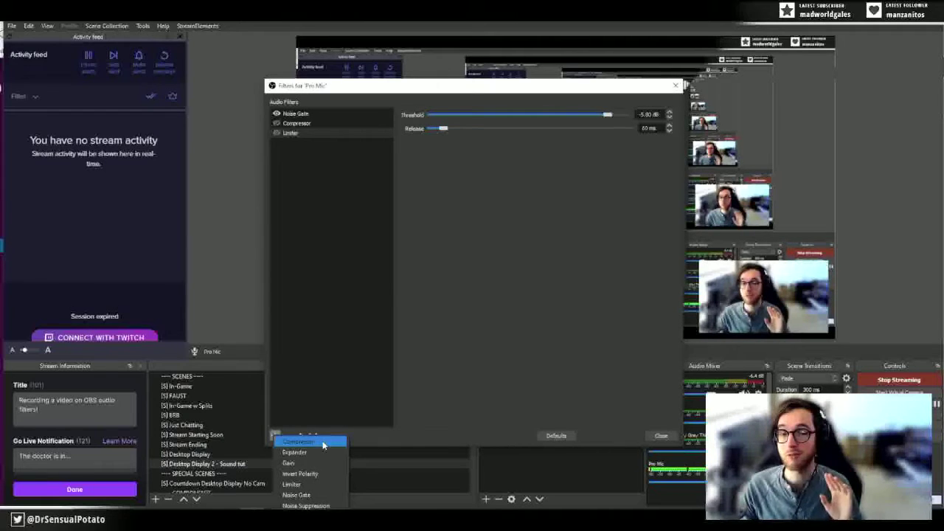
{"action": "key", "text": "Escape"}
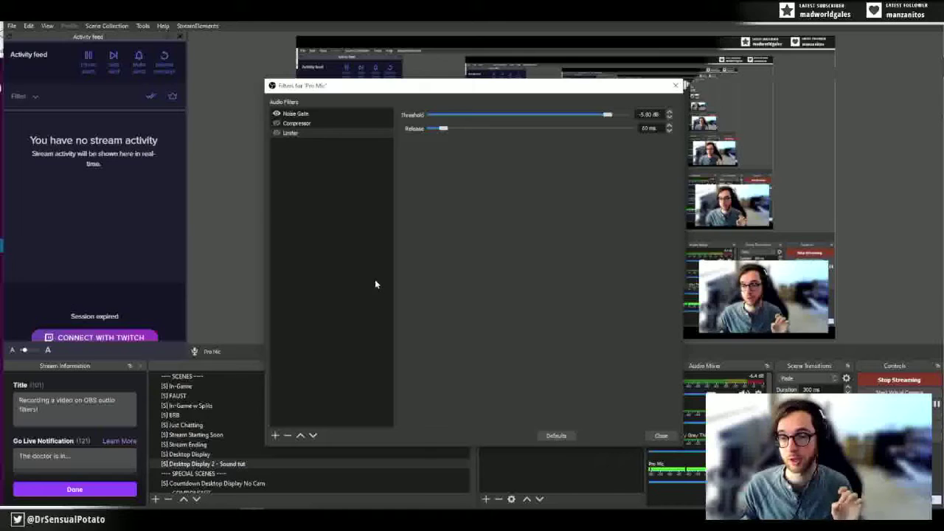
{"action": "key", "text": "Down"}
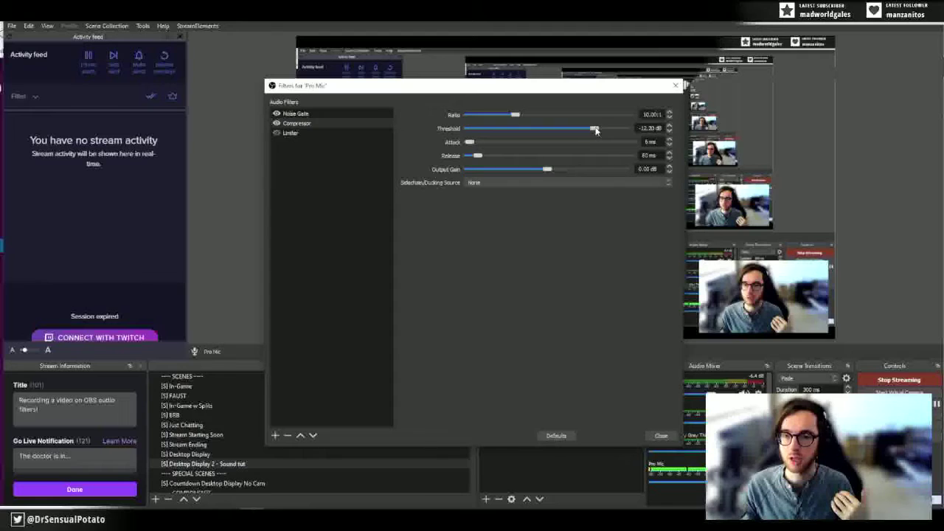
Set the Compressor's threshold to about -20.2 dB and lower its ratio to 2:1
{"action": "left_click_drag", "start_coordinate": [594, 130], "coordinate": [530, 130]}
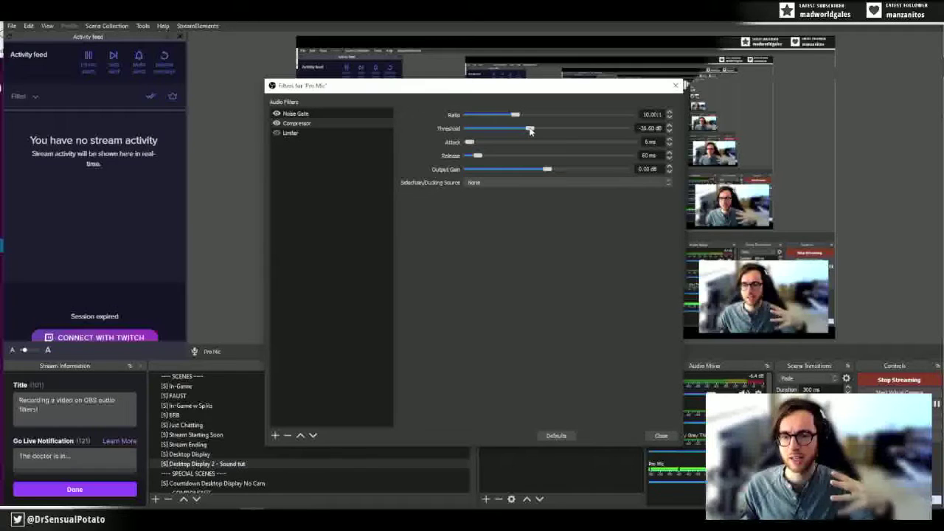
{"action": "left_click_drag", "start_coordinate": [530, 130], "coordinate": [628, 130]}
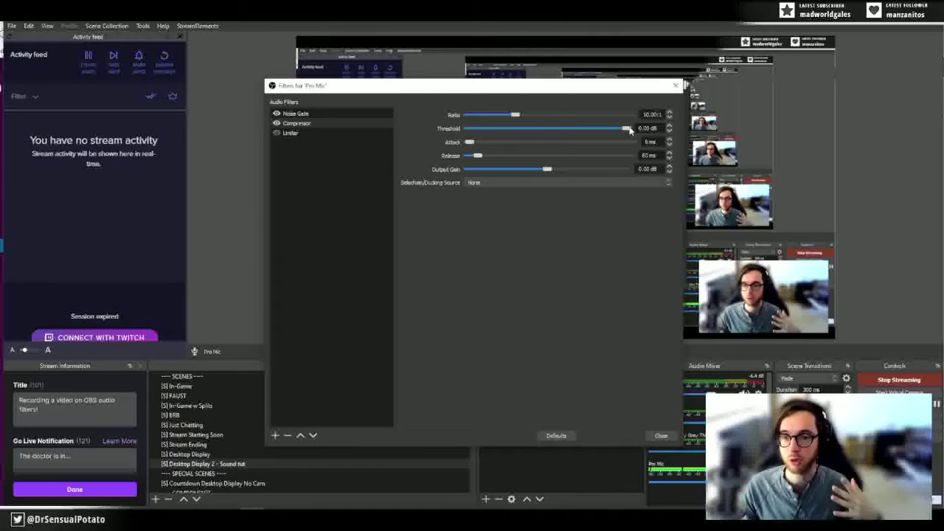
{"action": "left_click_drag", "start_coordinate": [630, 129], "coordinate": [573, 130]}
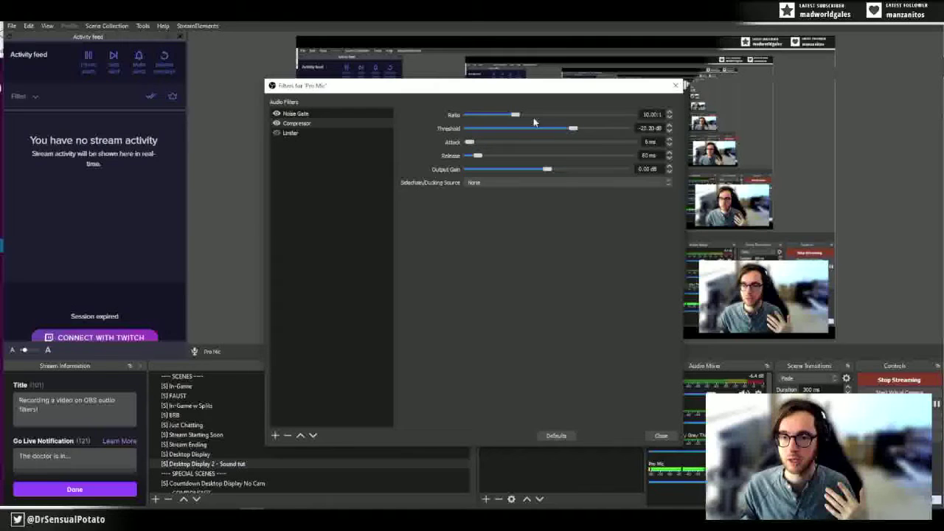
{"action": "left_click_drag", "start_coordinate": [515, 117], "coordinate": [483, 118]}
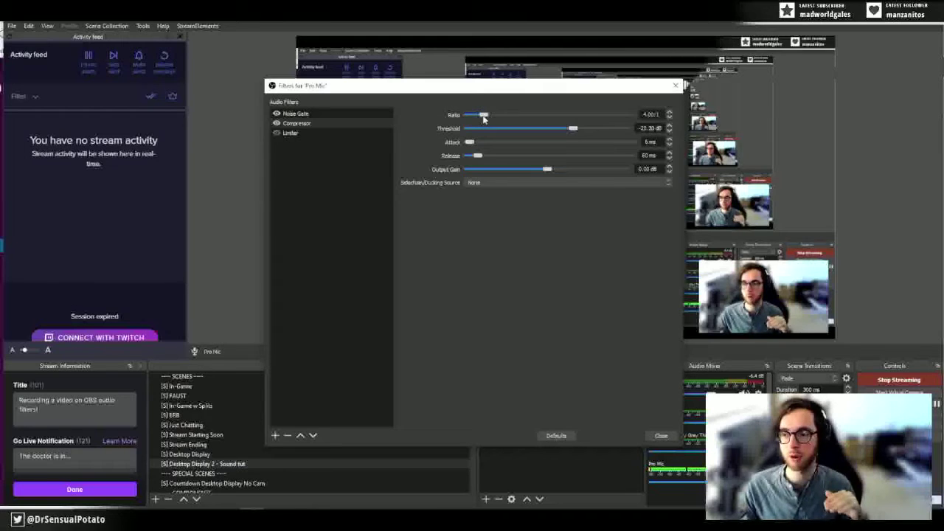
{"action": "left_click_drag", "start_coordinate": [483, 119], "coordinate": [473, 120]}
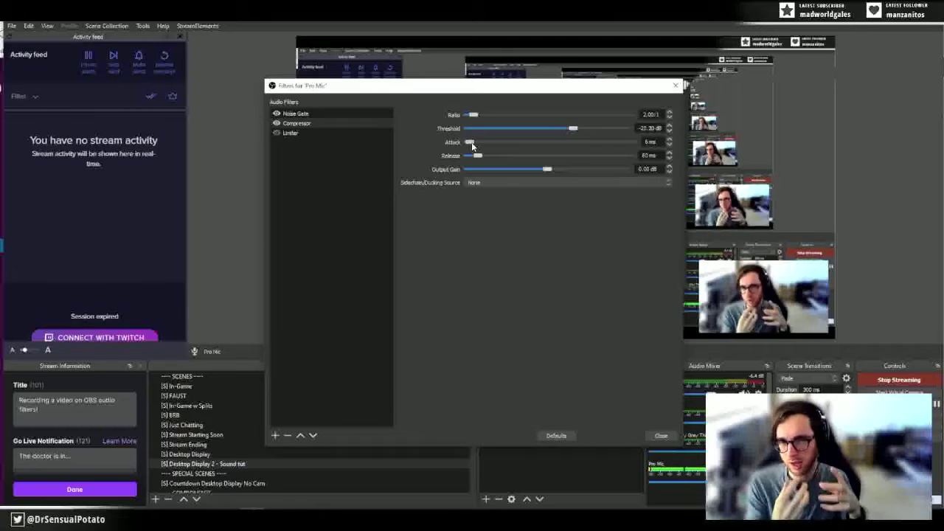
Try Compressor attack times of 1, 70 and 50 ms, settle on 20 ms, and raise the output gain to 3.10 dB
{"action": "left_click_drag", "start_coordinate": [472, 146], "coordinate": [463, 144]}
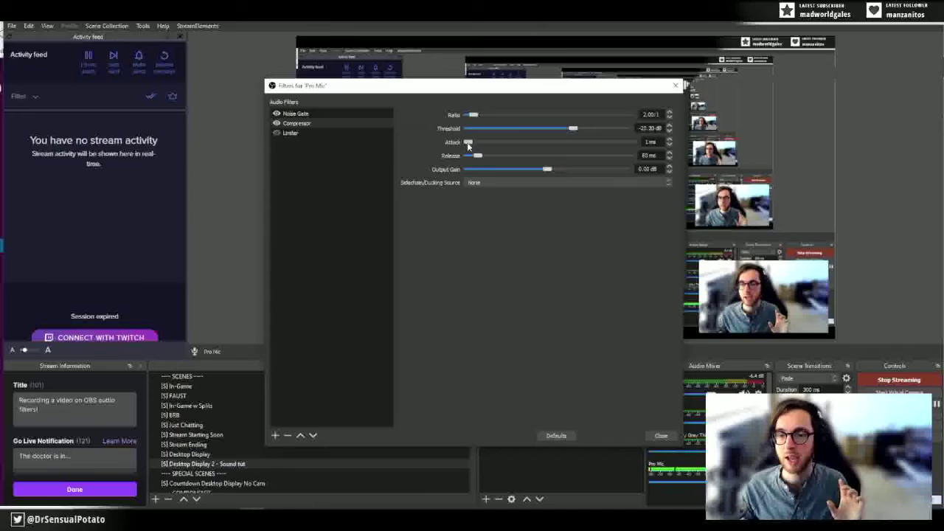
{"action": "left_click_drag", "start_coordinate": [468, 141], "coordinate": [491, 145]}
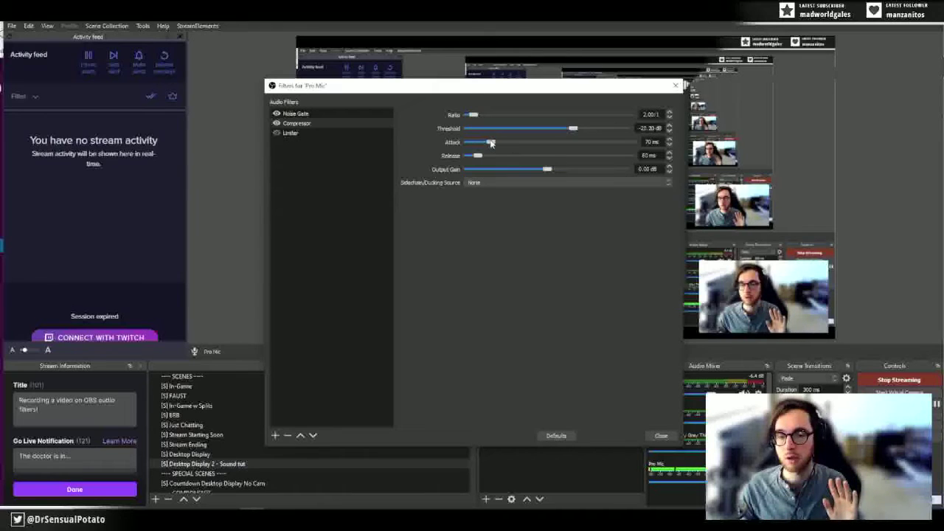
{"action": "left_click_drag", "start_coordinate": [491, 143], "coordinate": [485, 145]}
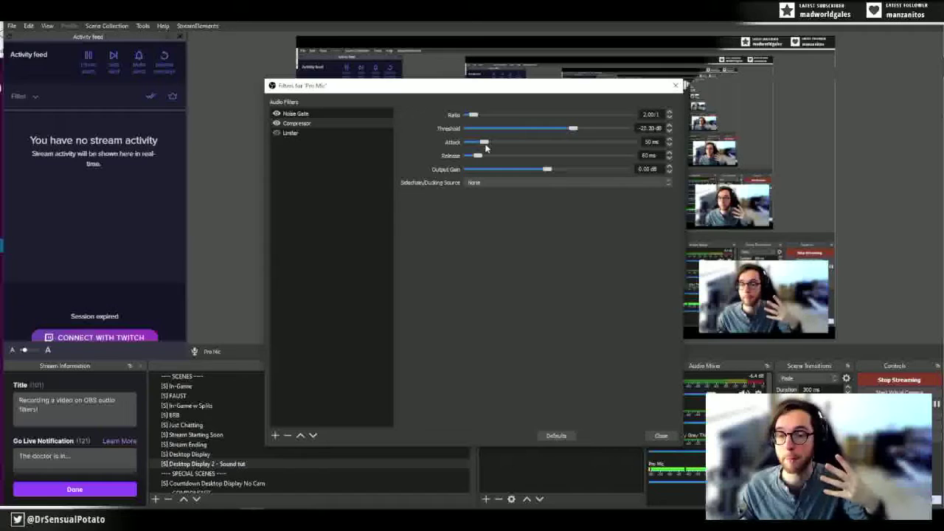
{"action": "left_click_drag", "start_coordinate": [484, 145], "coordinate": [474, 146]}
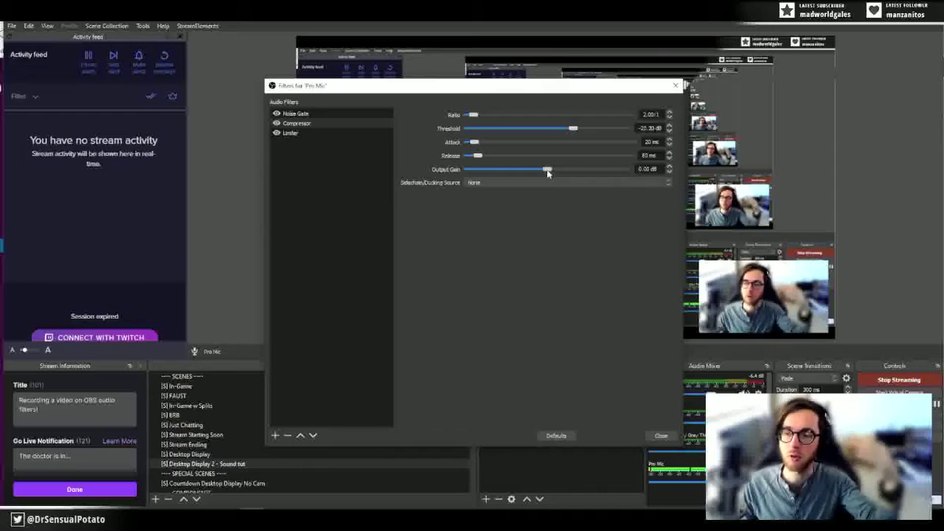
{"action": "left_click_drag", "start_coordinate": [547, 170], "coordinate": [555, 170]}
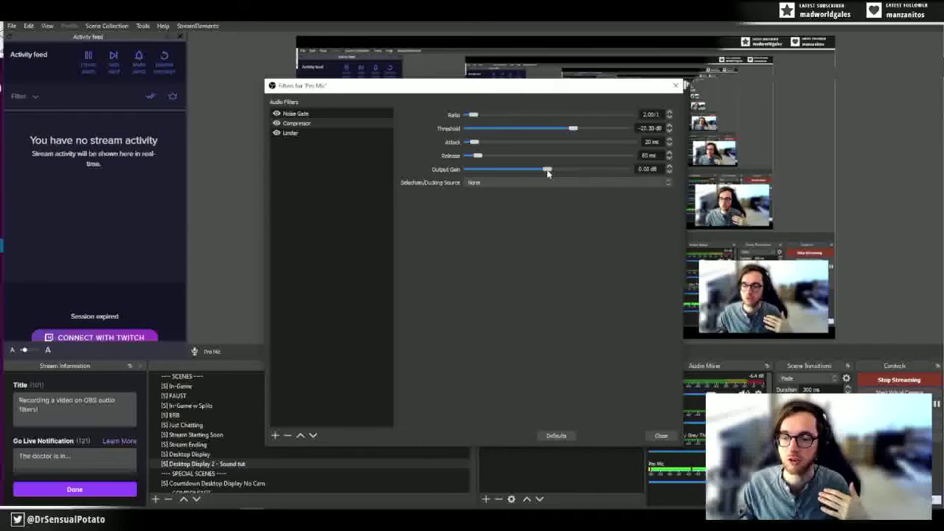
Add an Expander filter above the Limiter with its threshold set to -30 dB
{"action": "left_click", "coordinate": [274, 435]}
{"action": "left_click", "coordinate": [295, 452]}
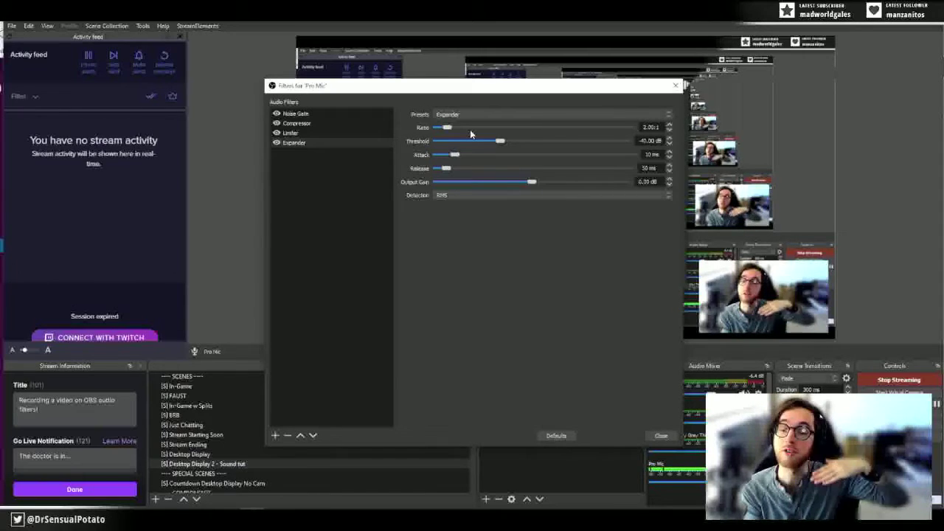
{"action": "left_click_drag", "start_coordinate": [500, 140], "coordinate": [532, 142]}
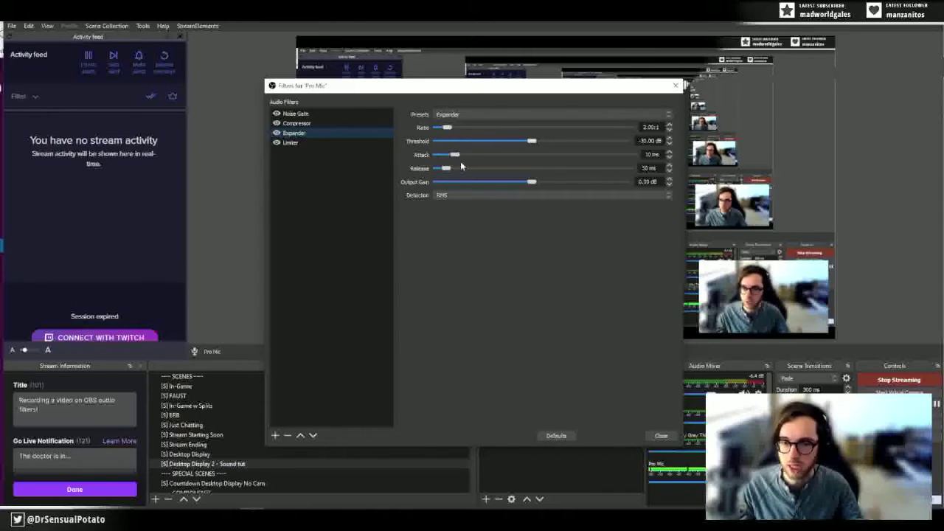
Check the Expander's detection modes, first keeping RMS, and switch the detection to Peak
{"action": "left_click", "coordinate": [531, 197]}
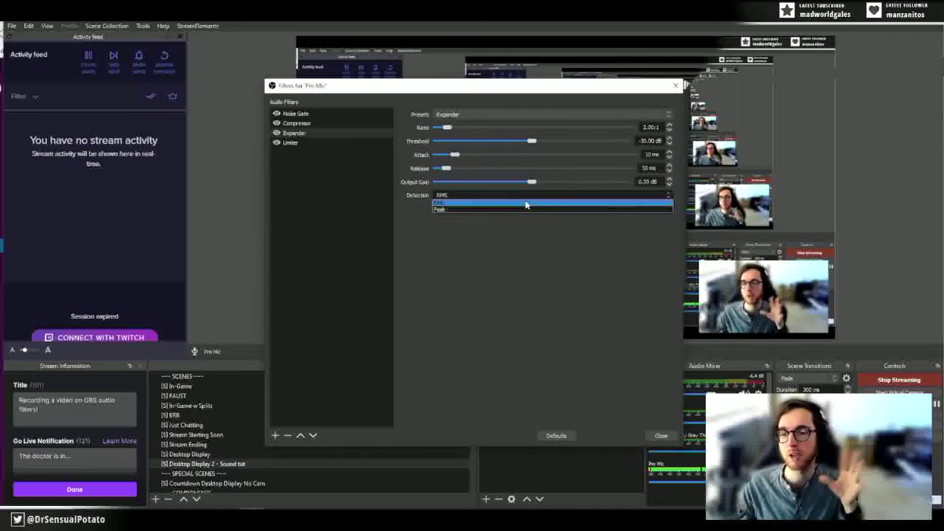
{"action": "left_click", "coordinate": [526, 204]}
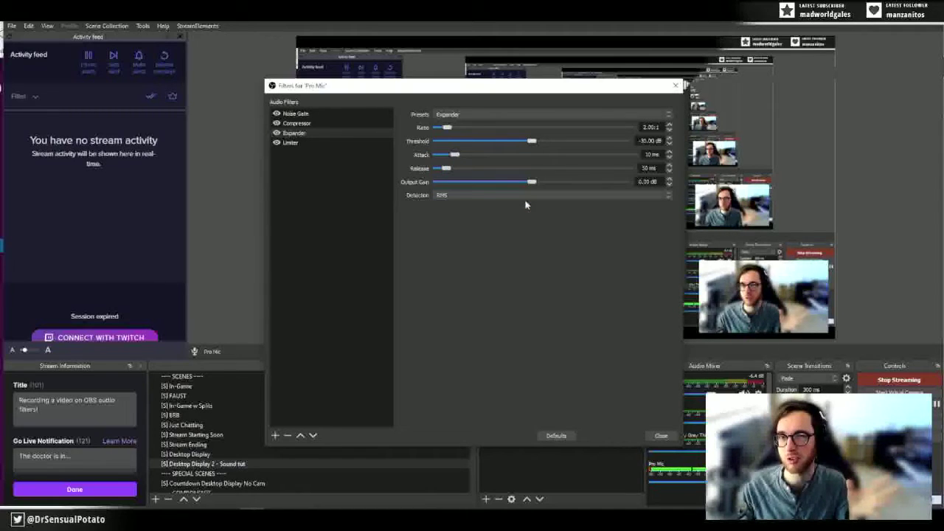
{"action": "left_click", "coordinate": [526, 197]}
{"action": "left_click", "coordinate": [522, 212]}
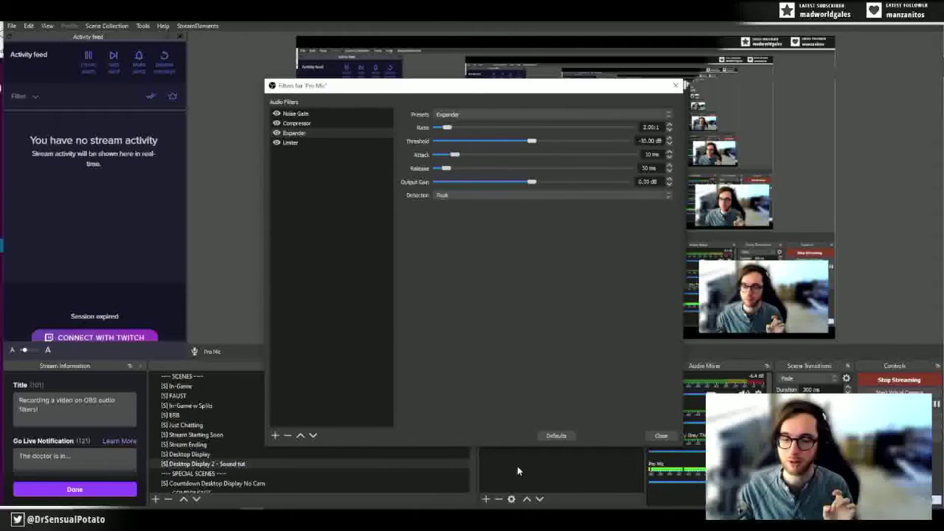
{"action": "left_click_drag", "start_coordinate": [551, 86], "coordinate": [298, 61]}
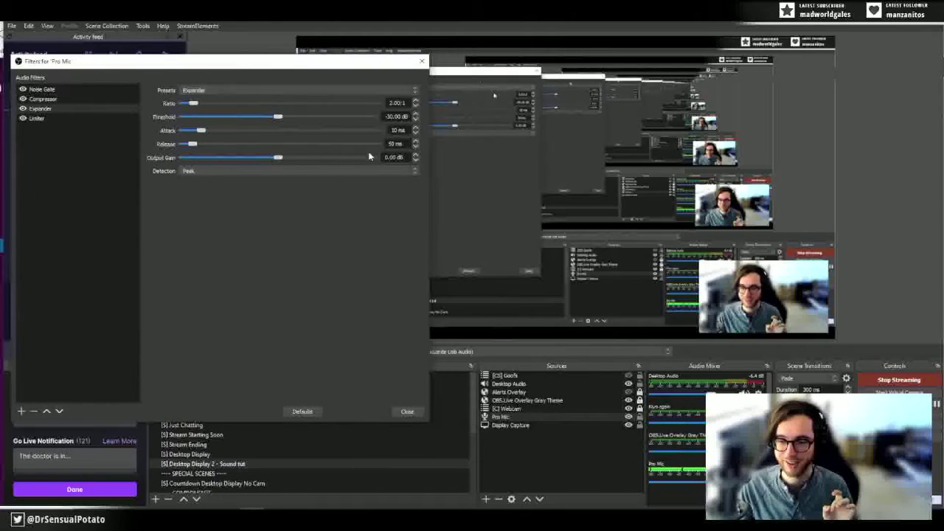
{"action": "left_click", "coordinate": [497, 331]}
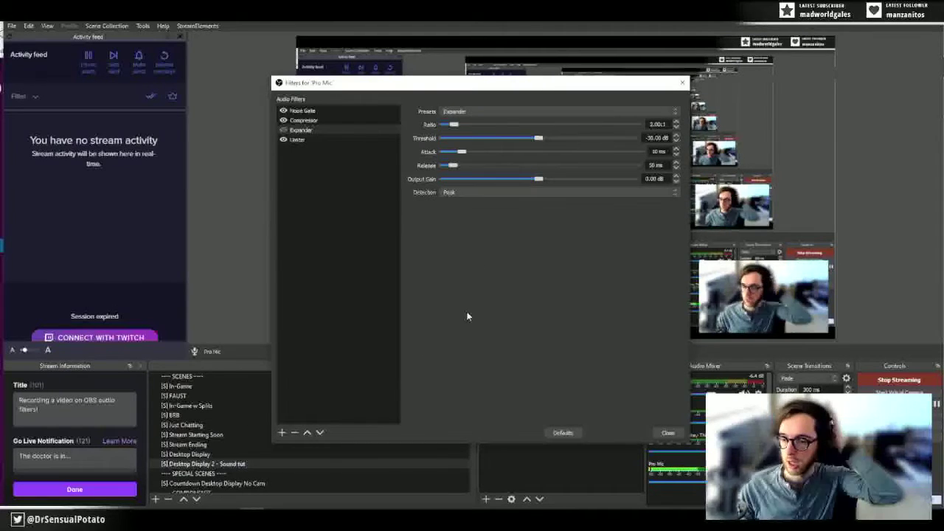
Review the available audio filter types without adding one, and examine the settings of the Limiter and Compressor filters
{"action": "left_click", "coordinate": [282, 433]}
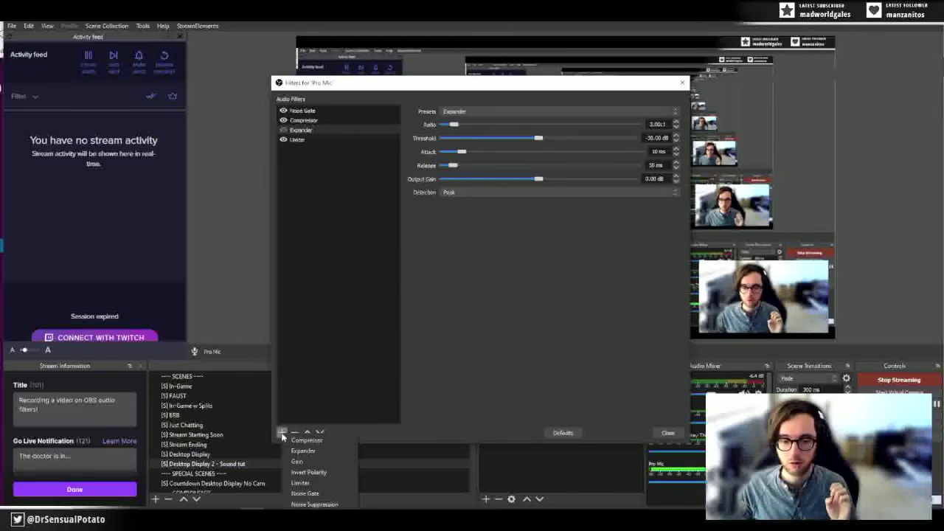
{"action": "left_click", "coordinate": [451, 355]}
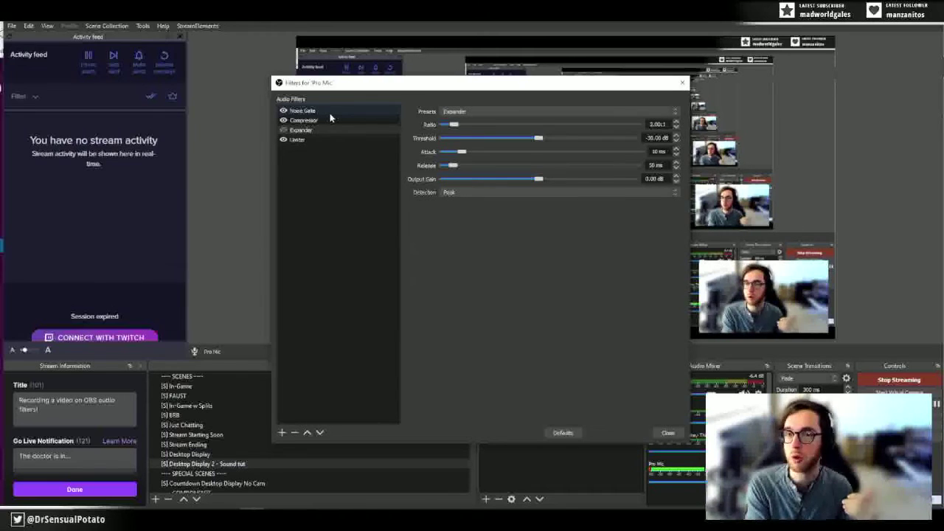
{"action": "left_click", "coordinate": [331, 139]}
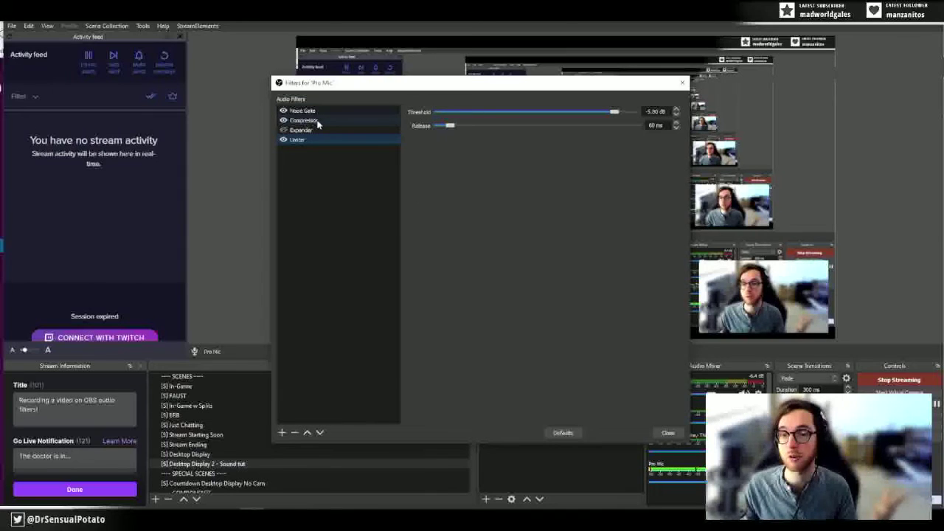
{"action": "left_click", "coordinate": [315, 121]}
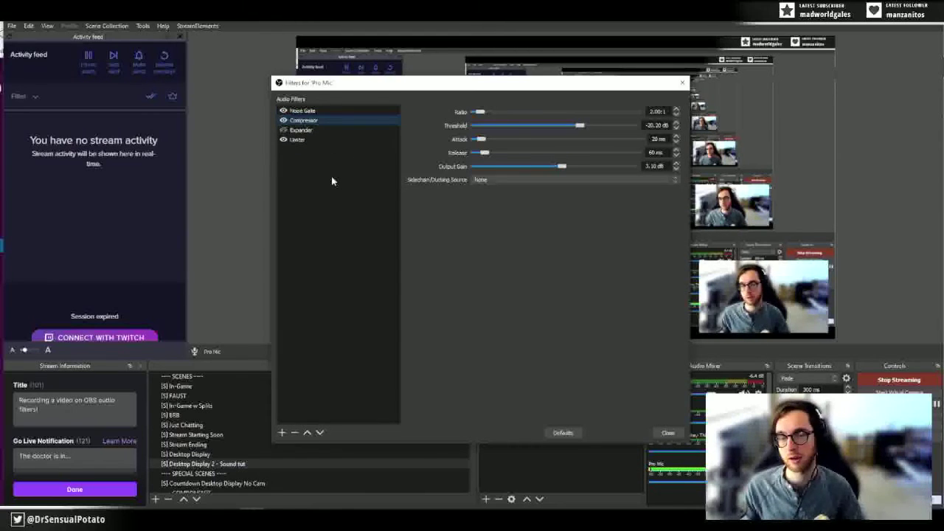
{"action": "left_click", "coordinate": [326, 141]}
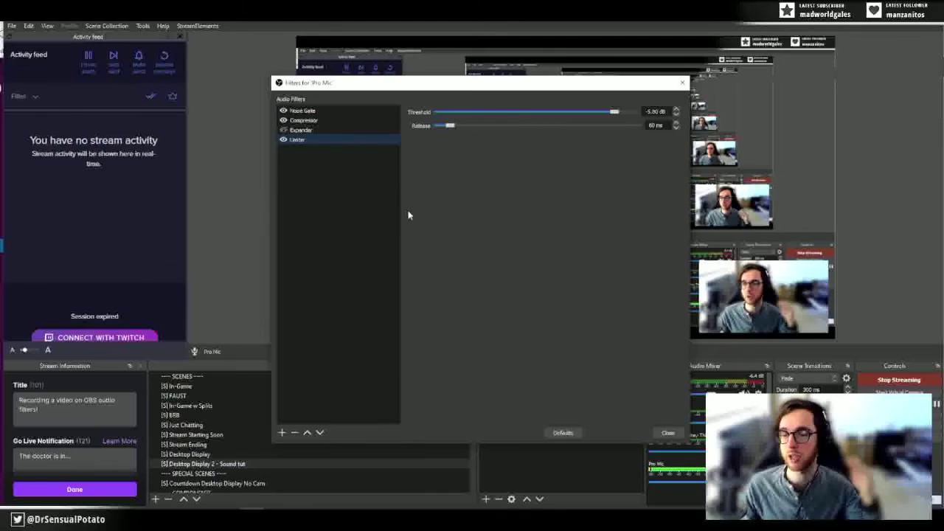